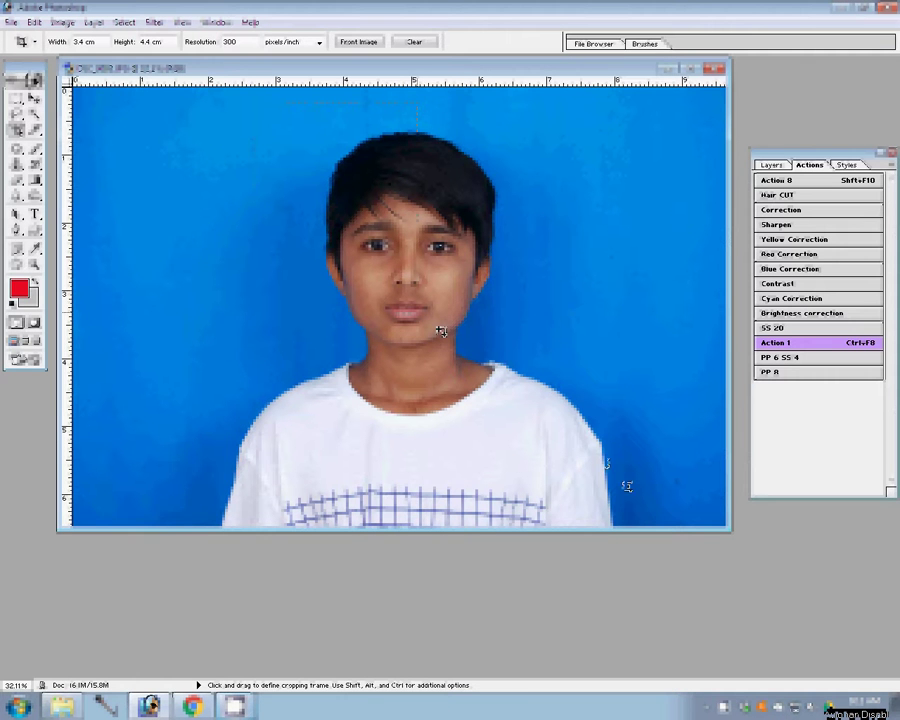
Crop the photo to a 3.4 × 4.4 cm, 300 ppi head-and-shoulders portrait
left_click_drag(440, 330, 640, 500)
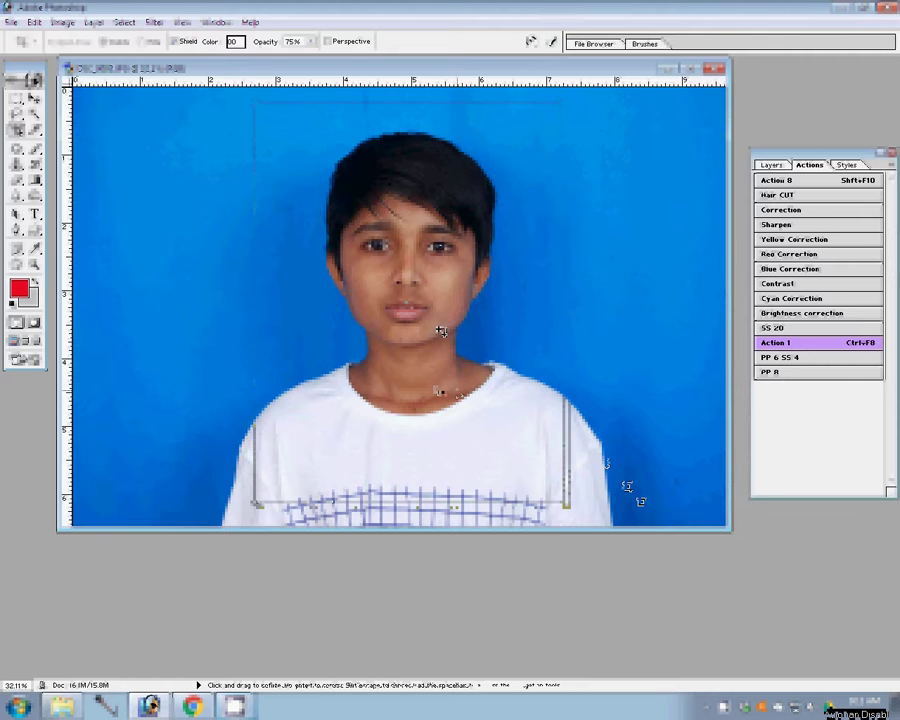
key("Return")
double_click(34, 264)
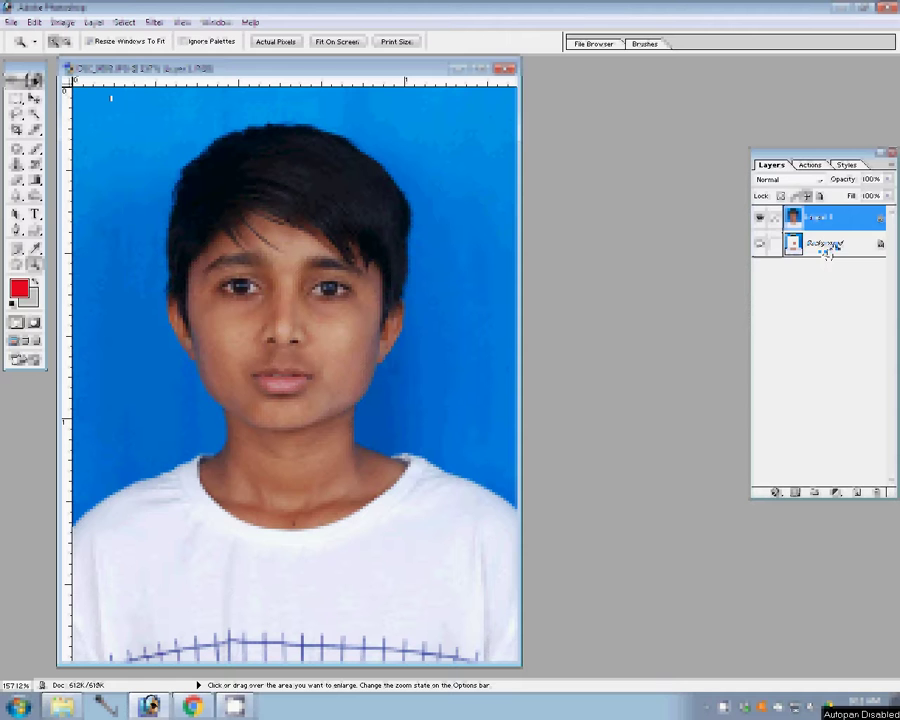
Apply the Magic Pro filter at Graininess 90 to the Background layer
left_click(828, 246)
left_click(153, 22)
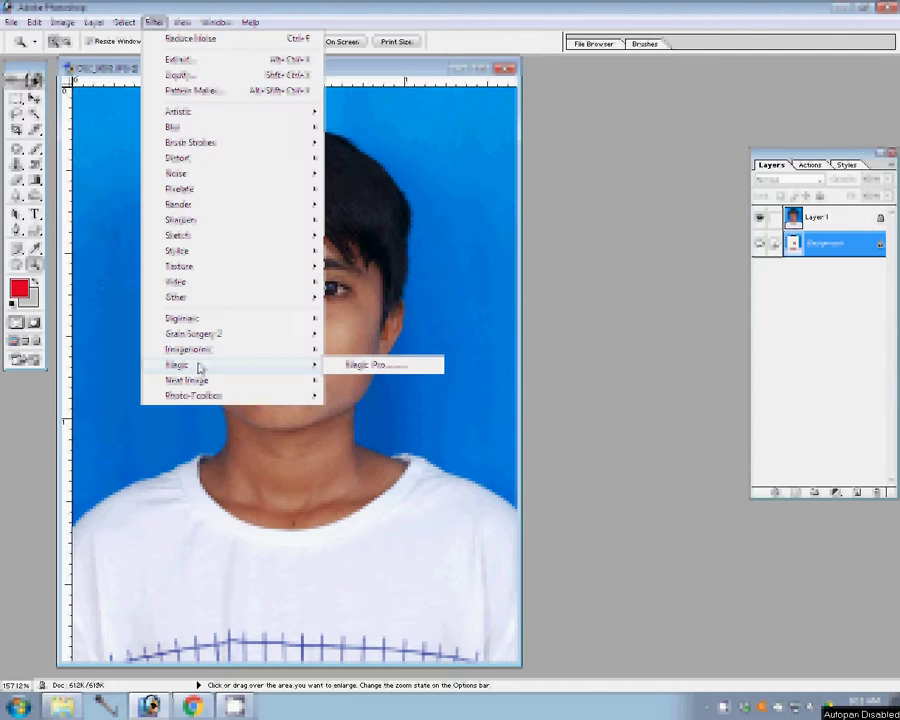
left_click(370, 365)
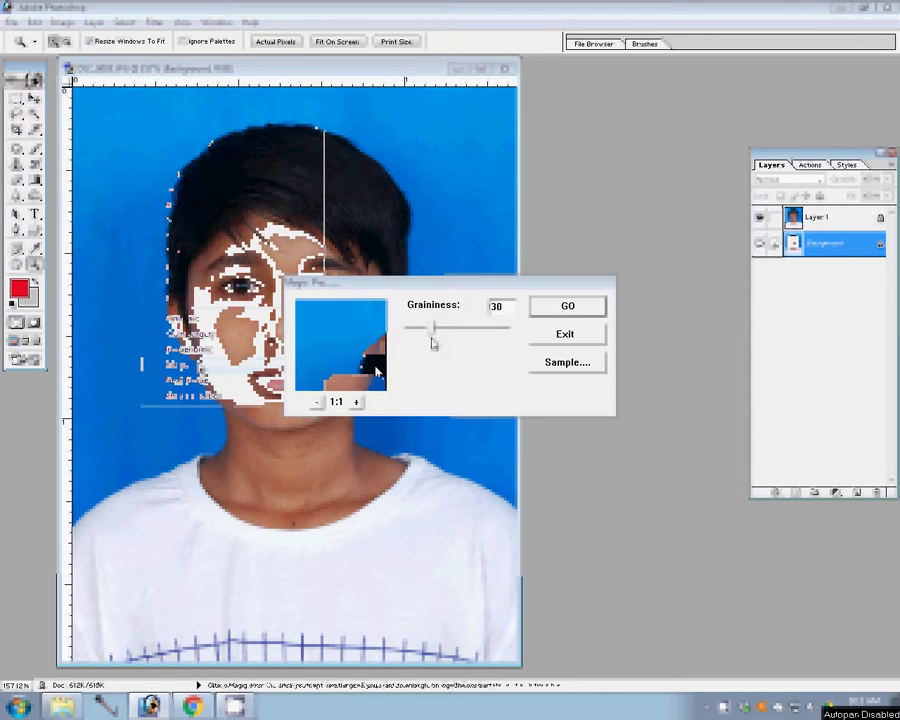
left_click_drag(431, 337, 479, 338)
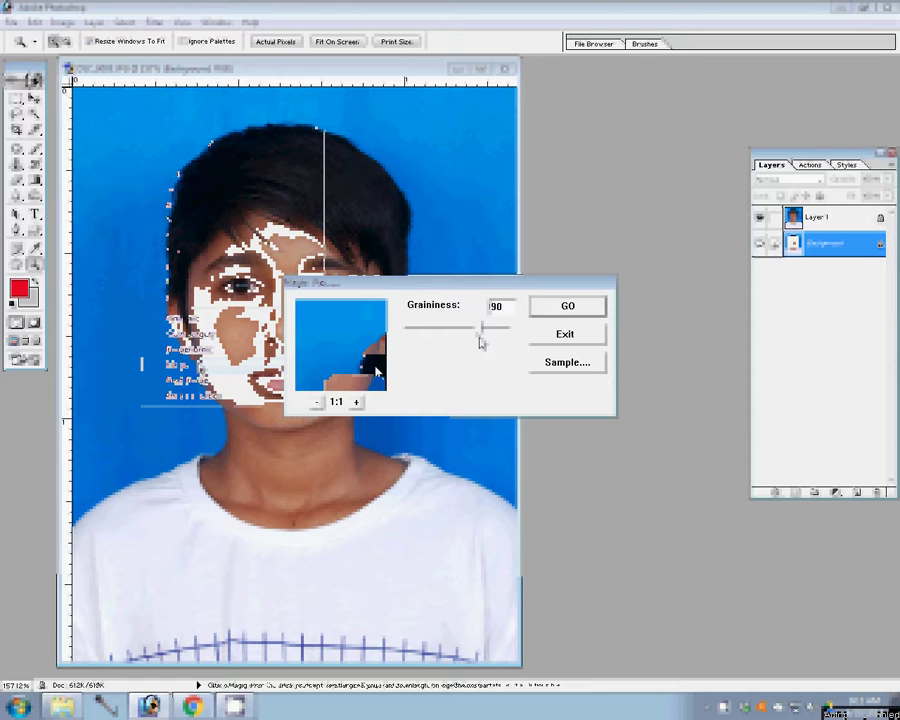
left_click(568, 306)
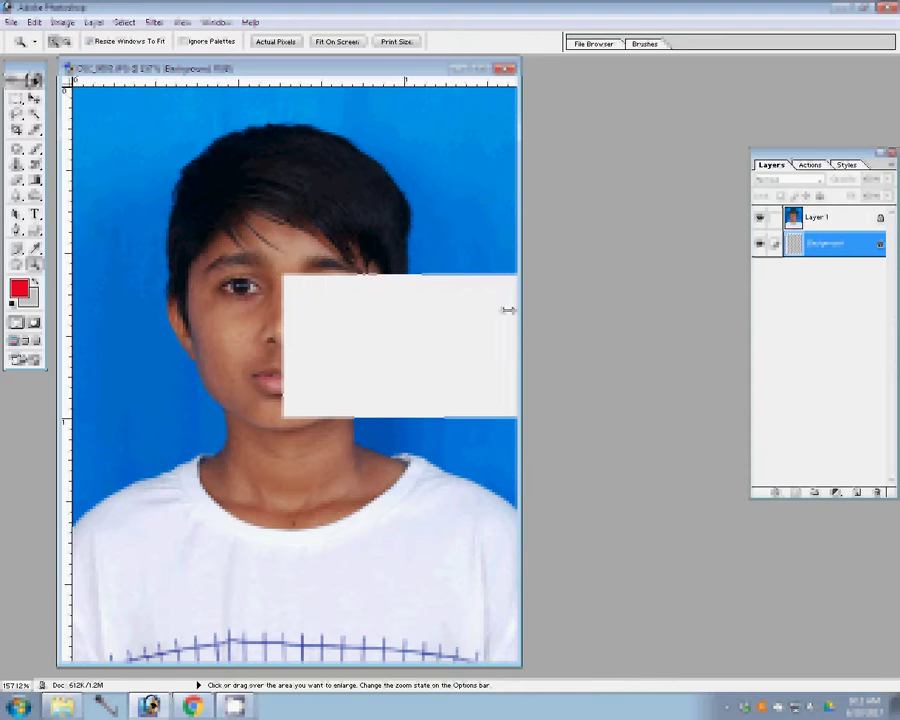
Select Layer 1 and zoom in closely on the boy's face
left_click(154, 22)
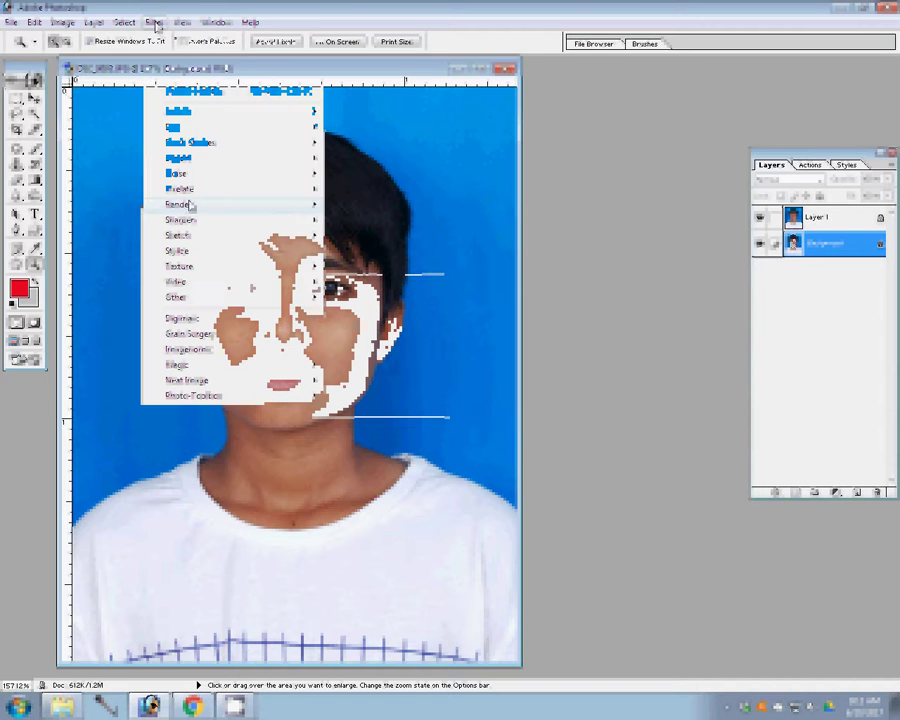
left_click(155, 22)
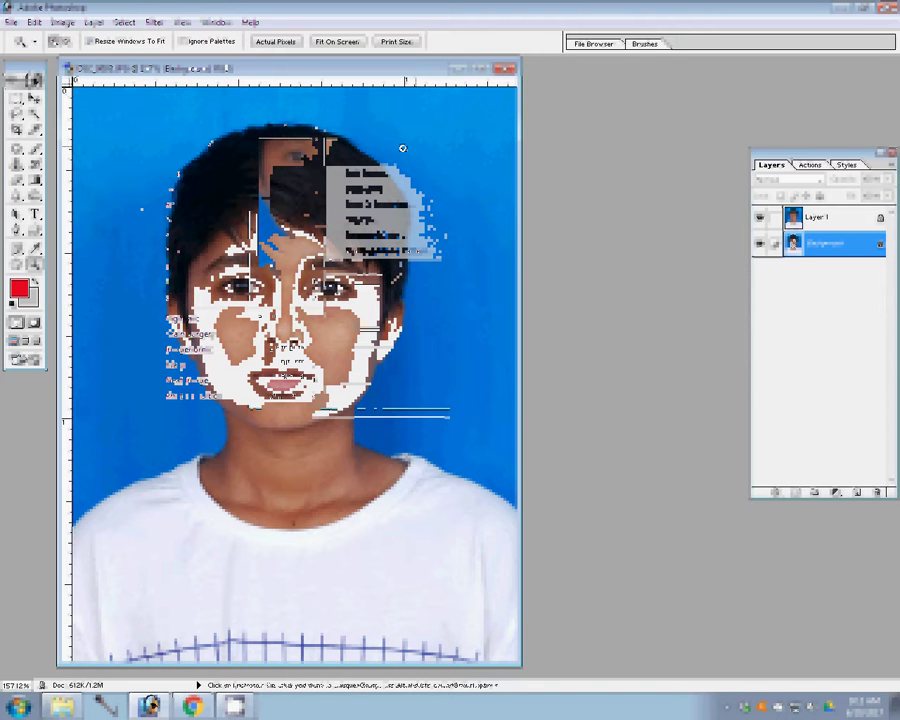
key("ctrl+plus")
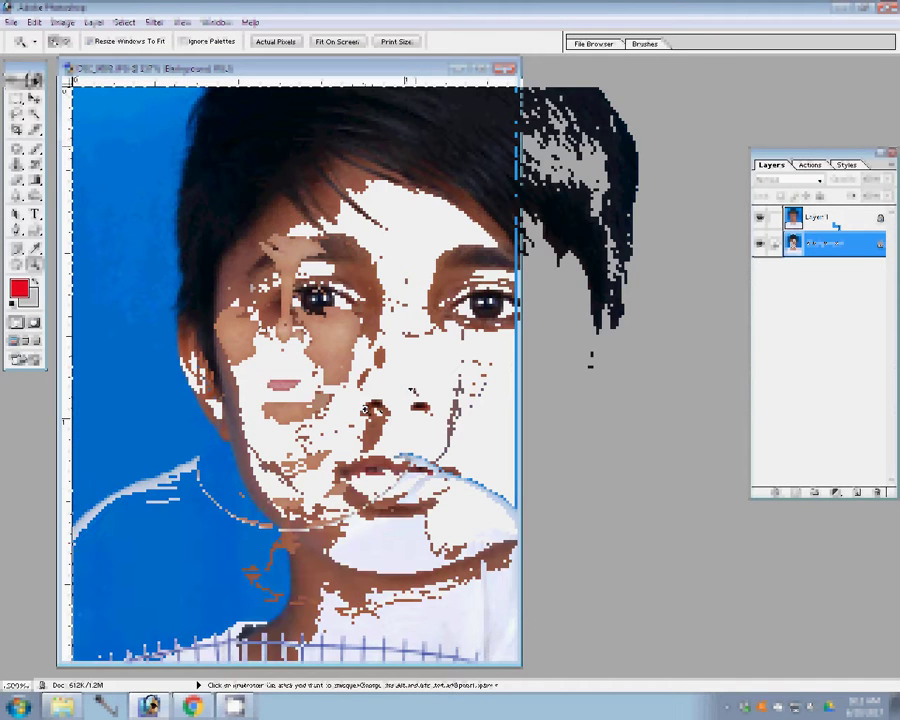
left_click(836, 220)
key("ctrl+plus")
Erase Layer 1's face and neck with a 27 px eraser at 66% opacity
key("e")
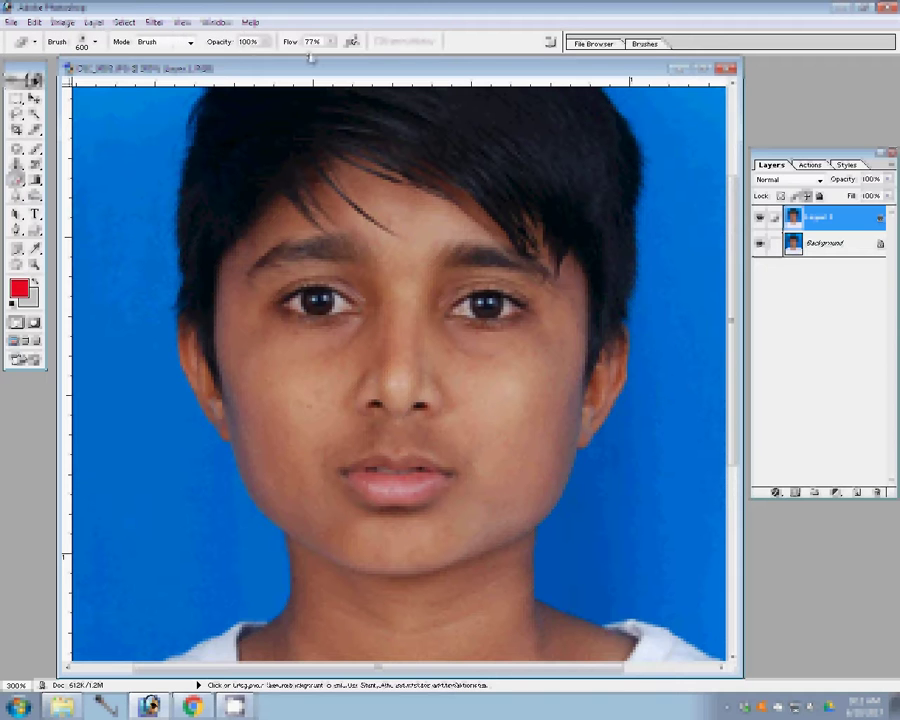
type("66")
key("Return")
right_click(346, 391)
type("32")
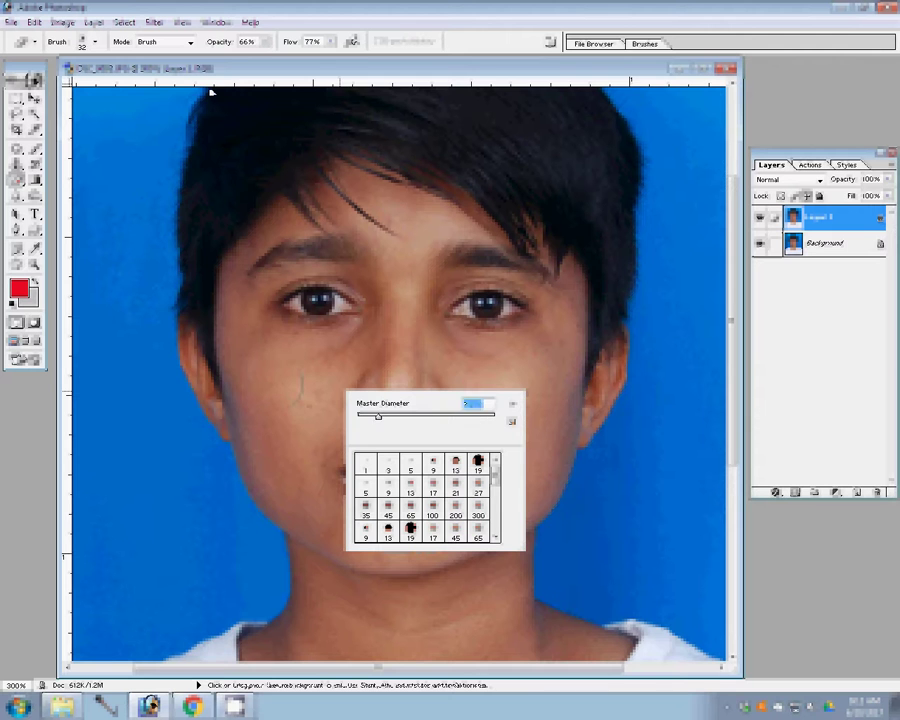
double_click(481, 488)
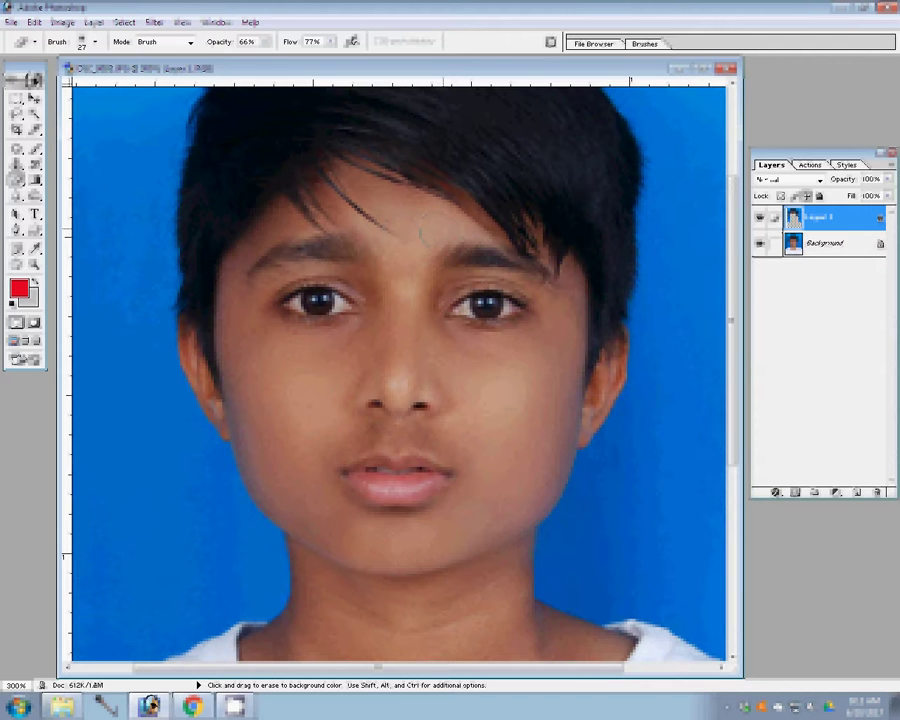
left_click_drag(464, 424, 441, 192)
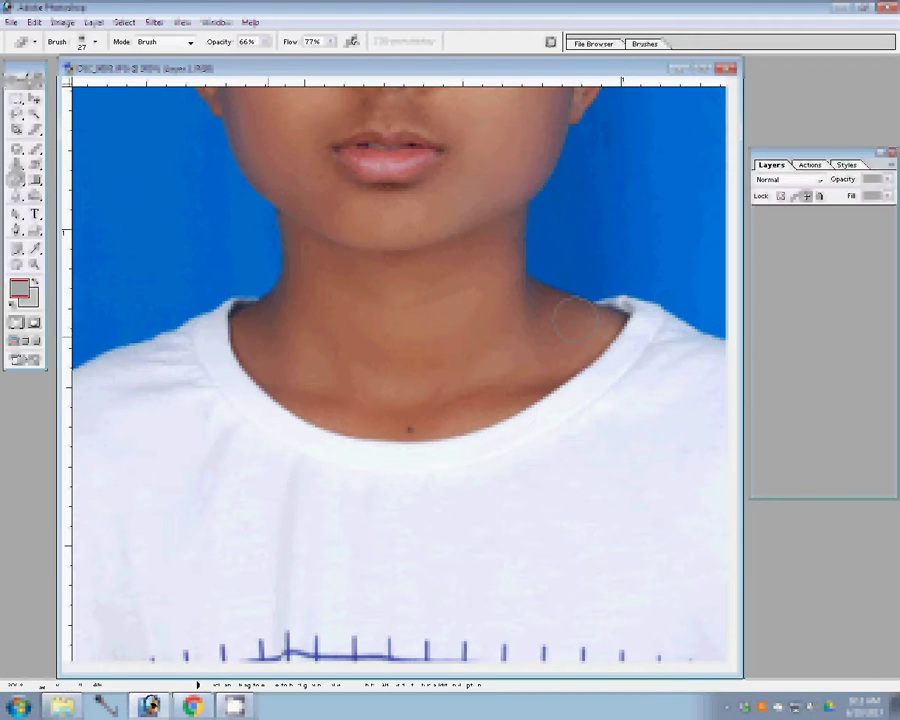
left_click(94, 22)
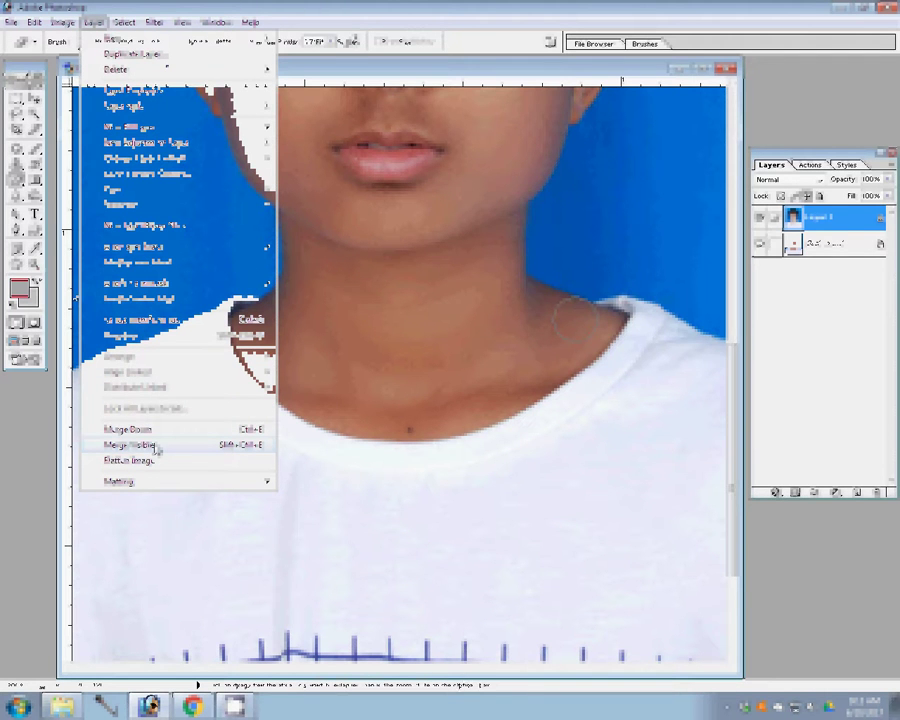
Merge visible layers, run the 8-up action, and save as maximum-quality JPEG '2-4x6='
left_click(155, 446)
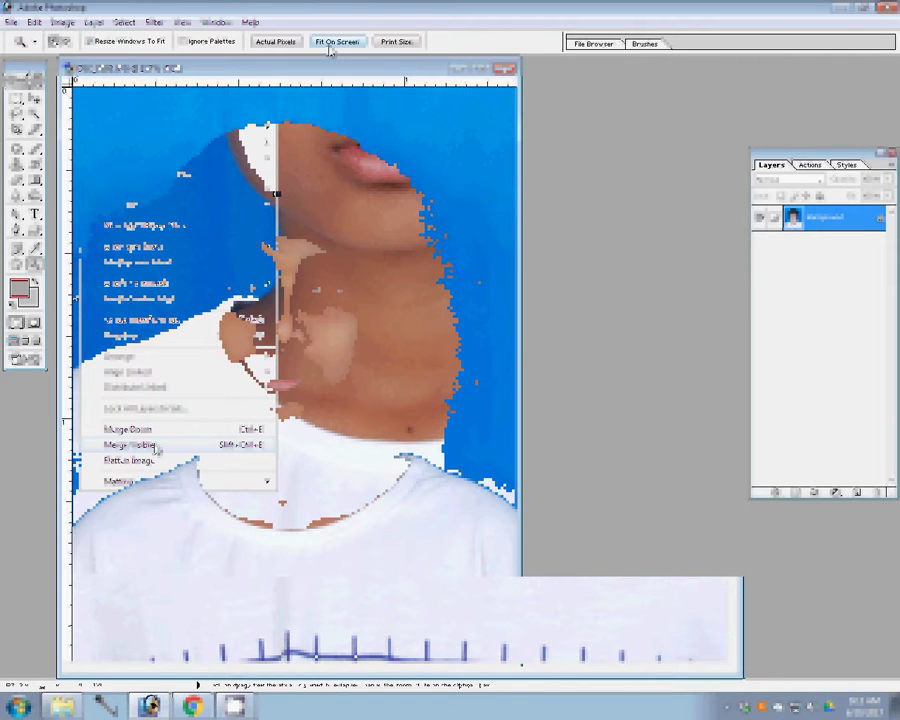
left_click(811, 165)
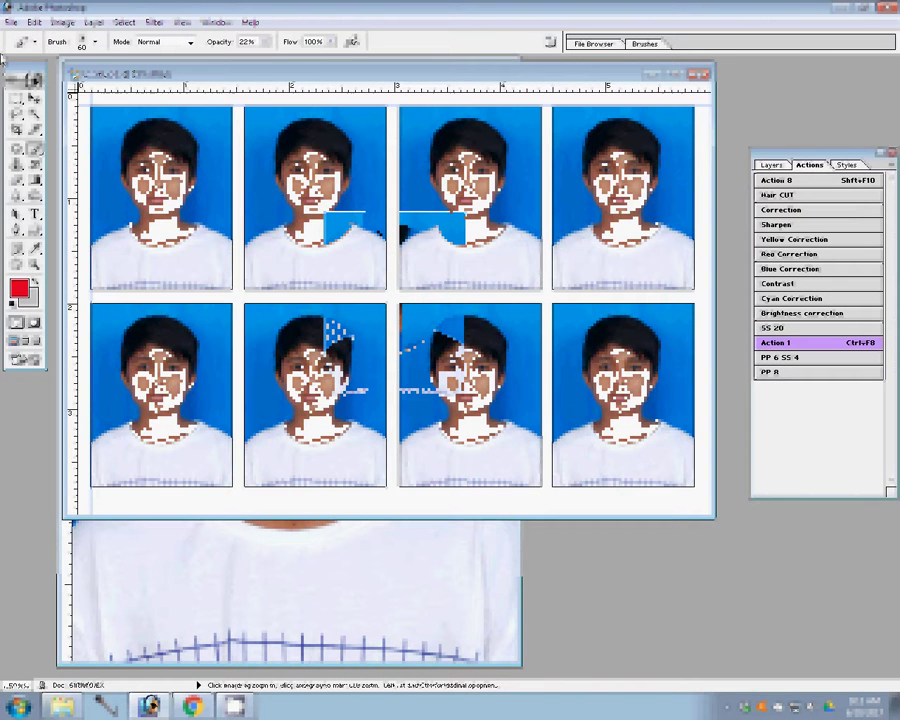
left_click(8, 22)
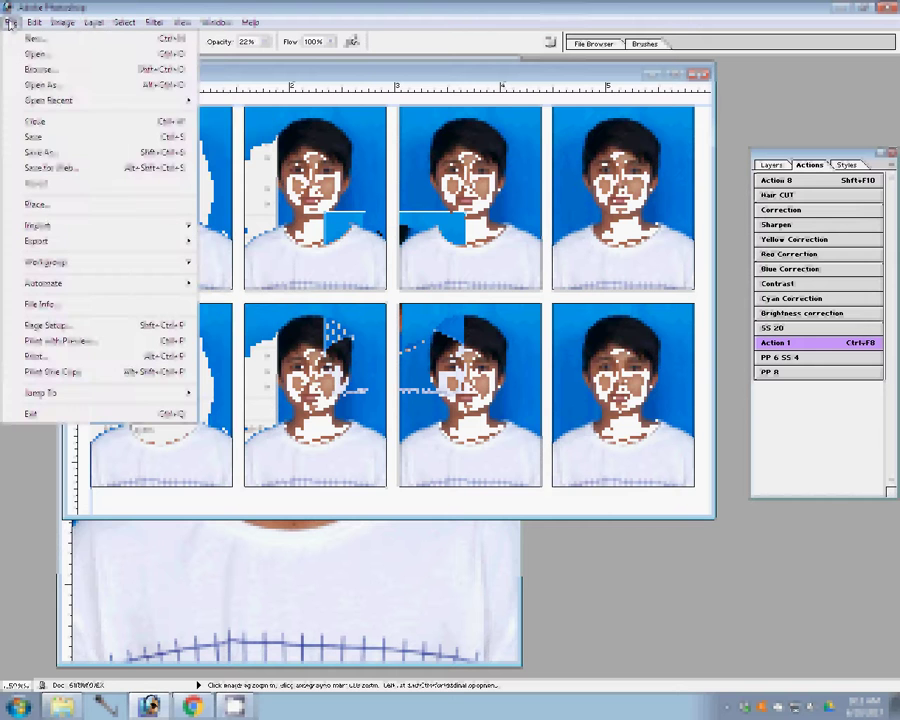
left_click(30, 151)
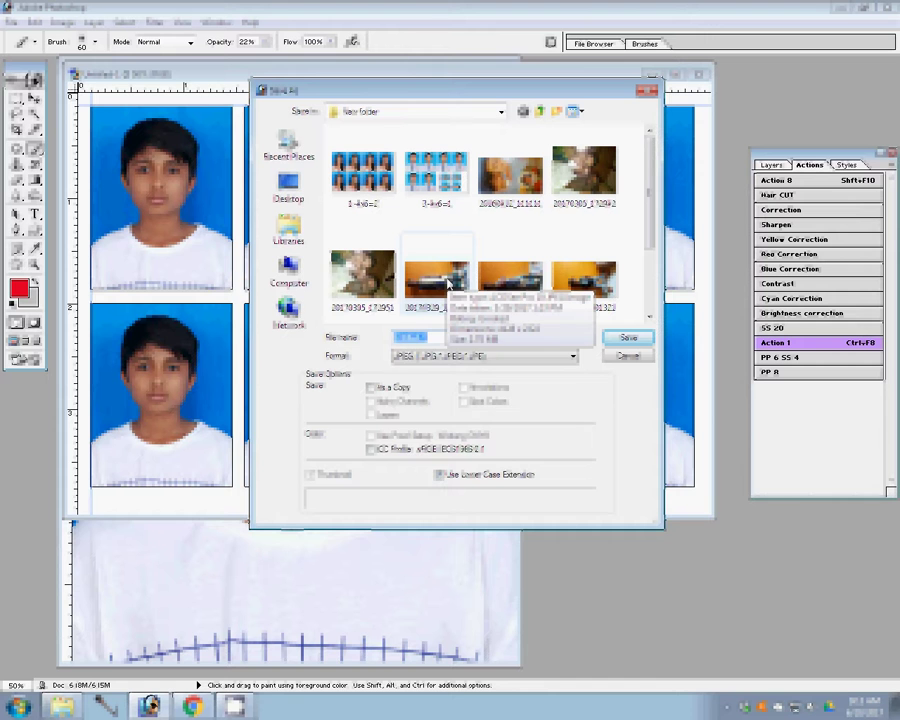
type("2-4")
type("x6=2")
key("Return")
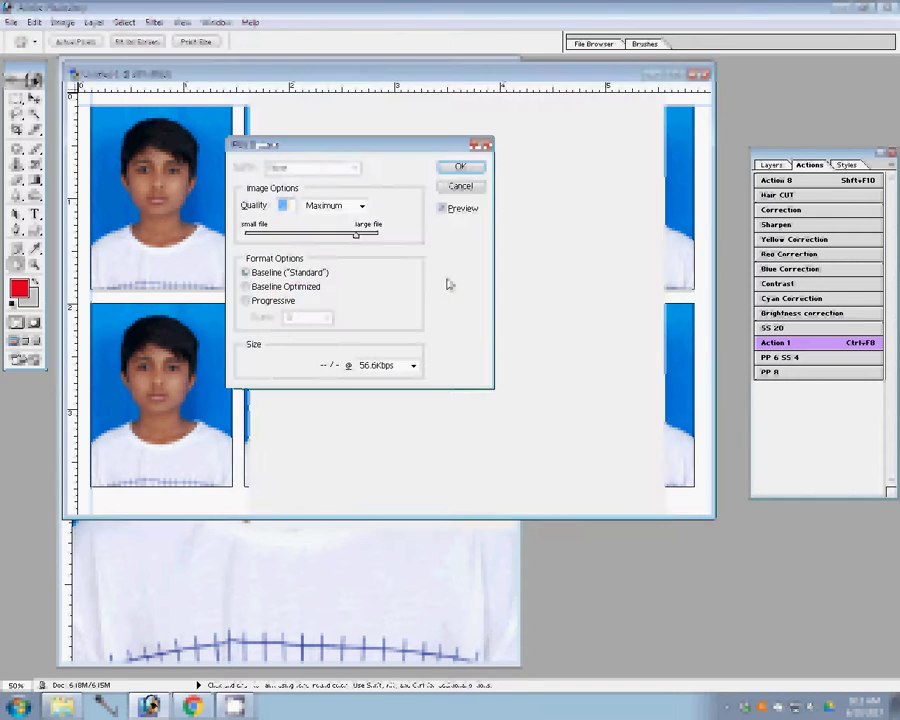
key("Return")
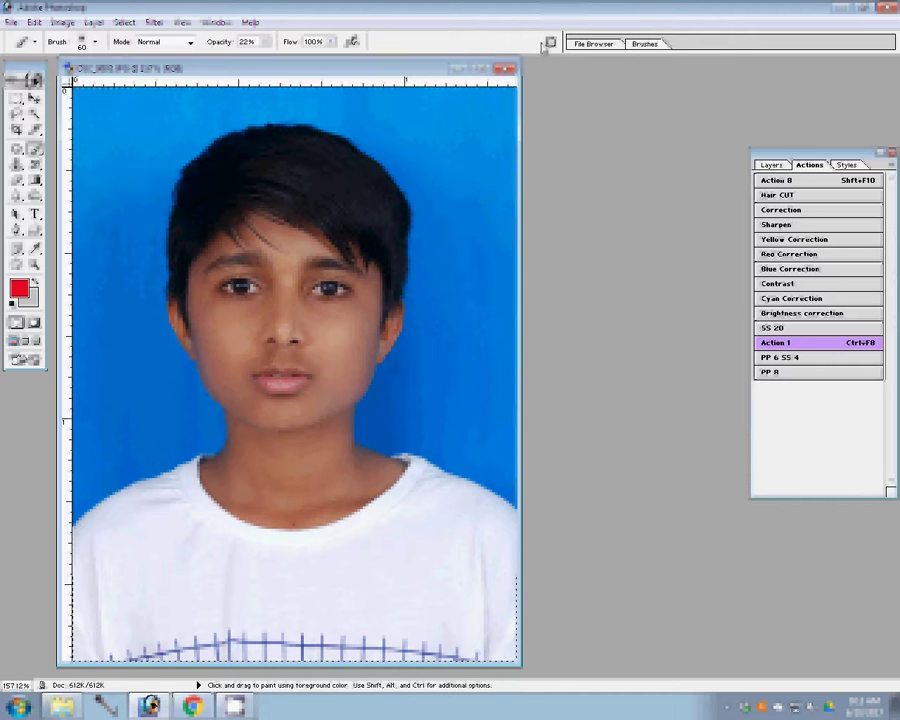
Select the blue background around the boy with the Magic Wand and feather it
key("w")
left_click(146, 428)
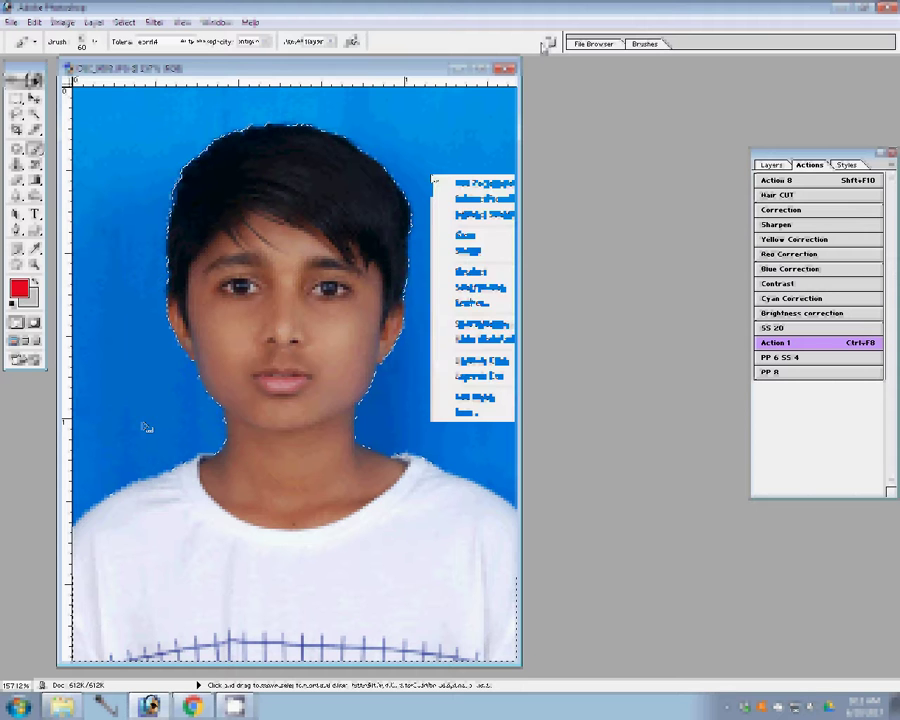
left_click(465, 213)
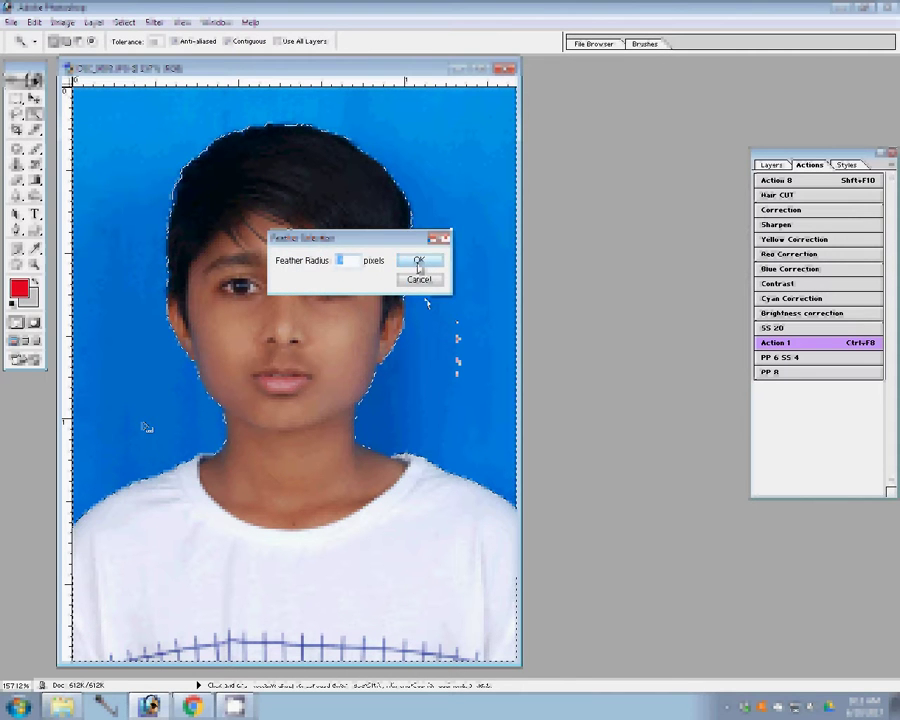
left_click(419, 262)
Fill the selection with a light blue #3AAEF7 solid colour layer and merge it down
left_click(770, 165)
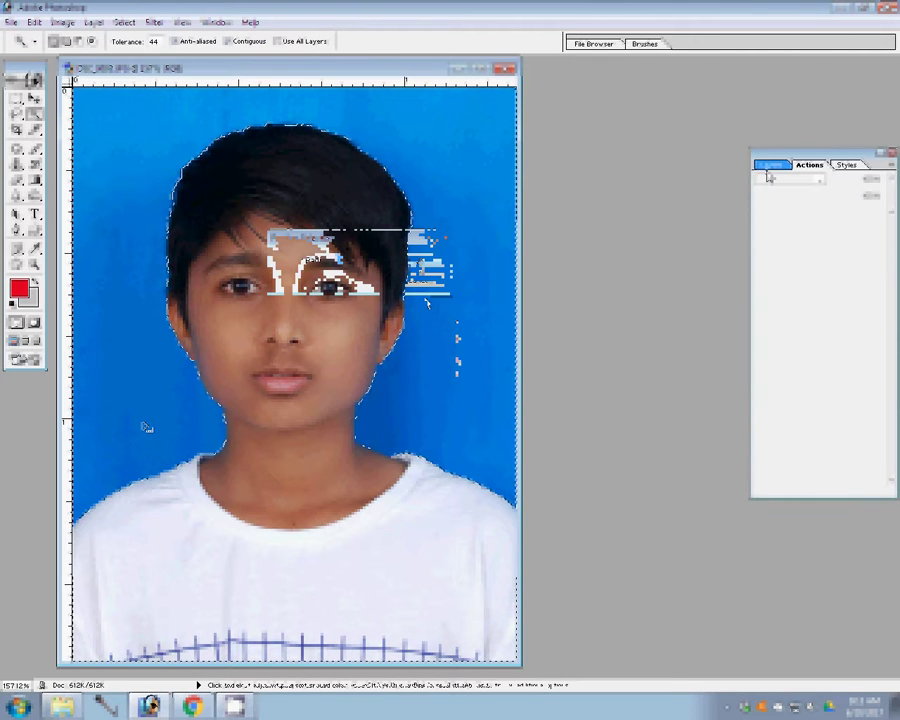
left_click(831, 494)
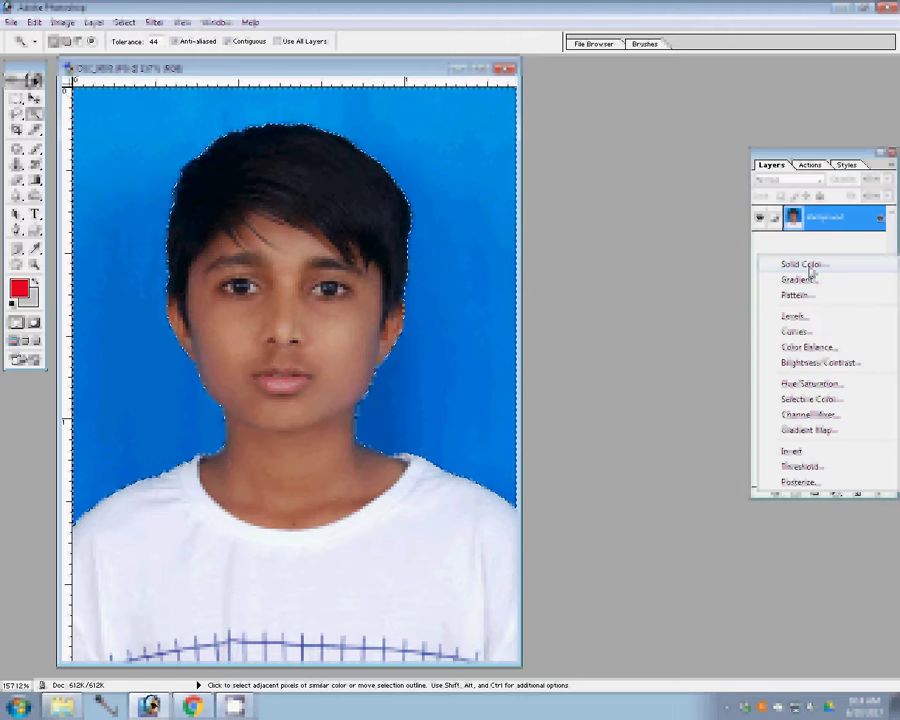
left_click(811, 270)
left_click(420, 262)
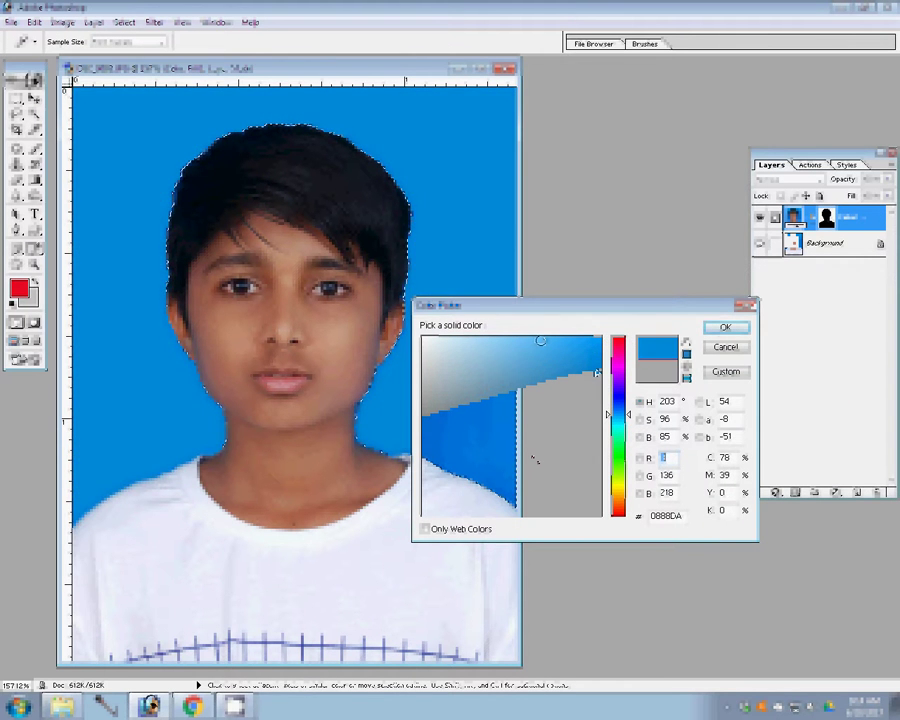
left_click_drag(542, 340, 576, 344)
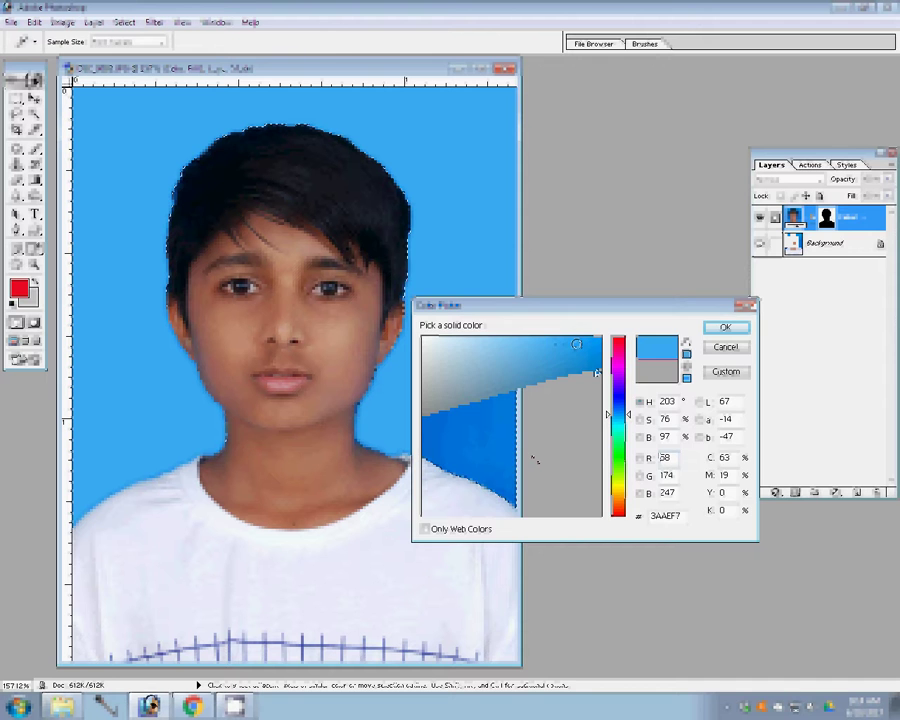
key("Return")
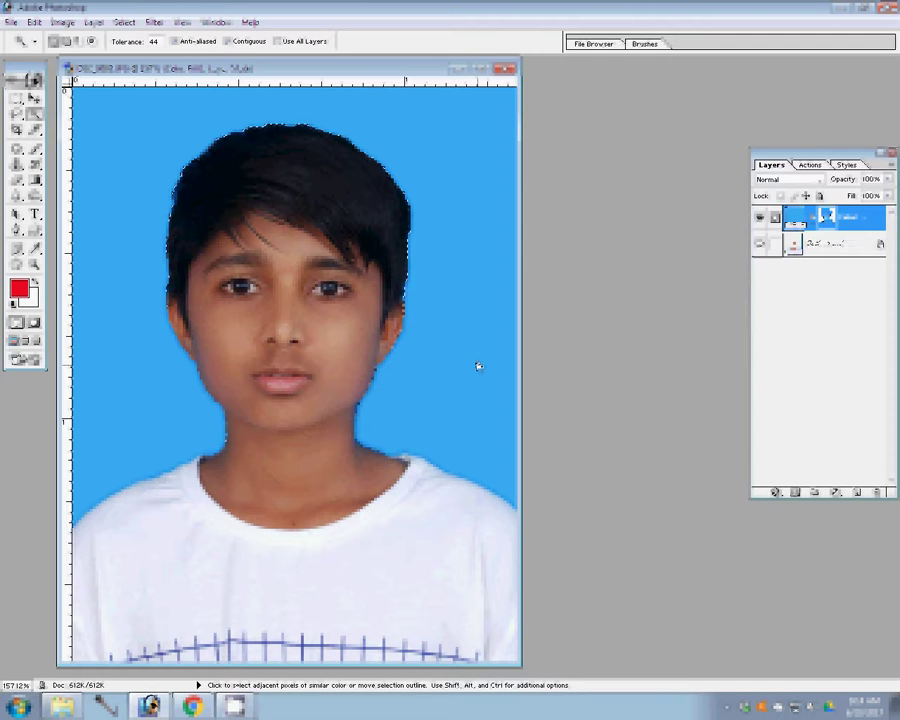
key("ctrl+e")
Run the recorded passport-sheet action to build the eight-copy sheet
left_click(809, 164)
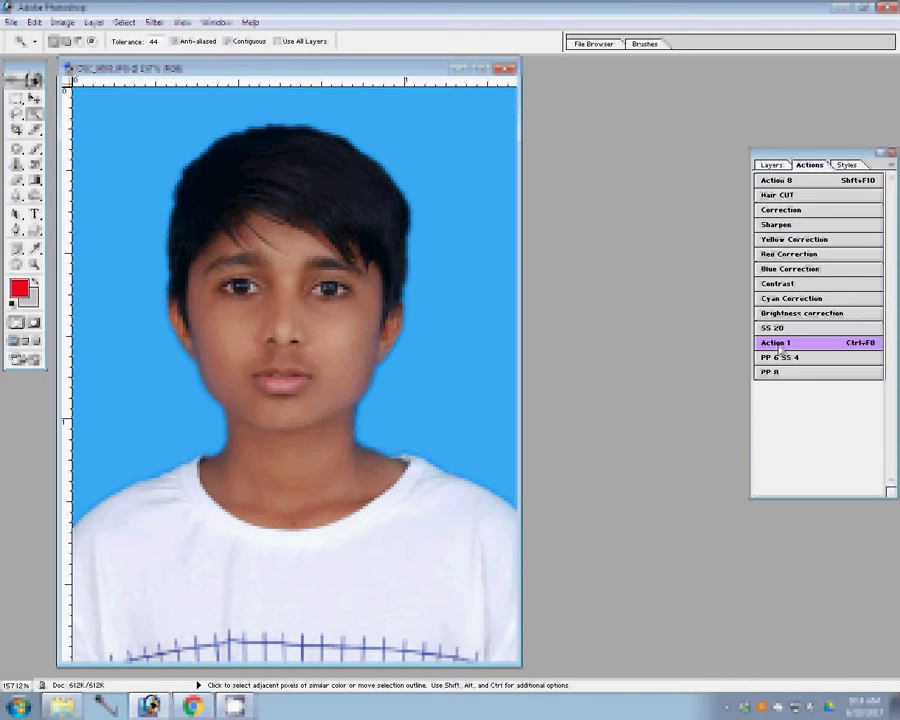
left_click(397, 345)
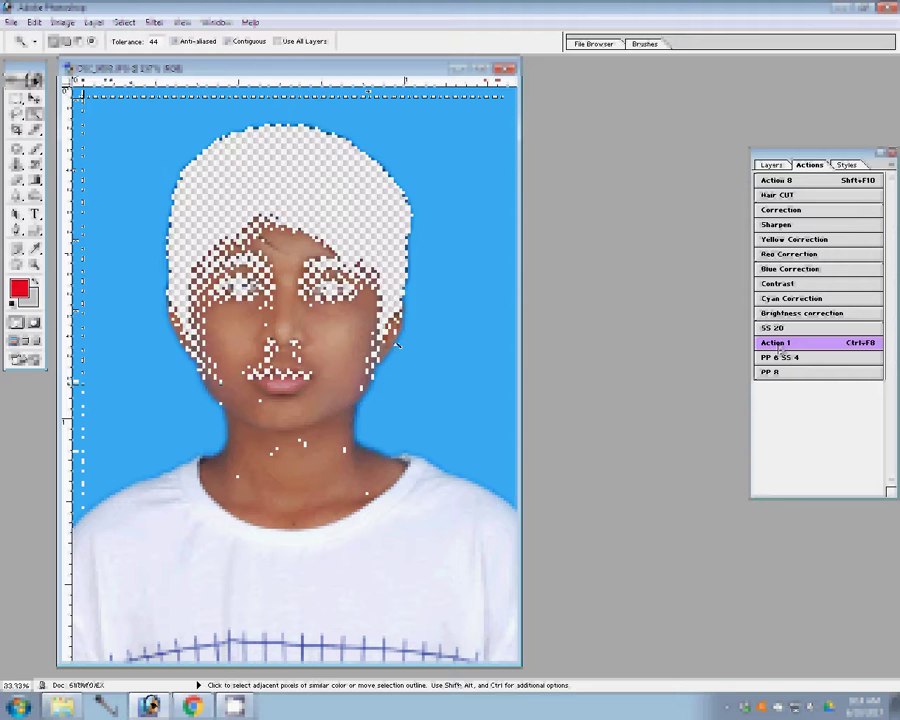
key("ctrl+F8")
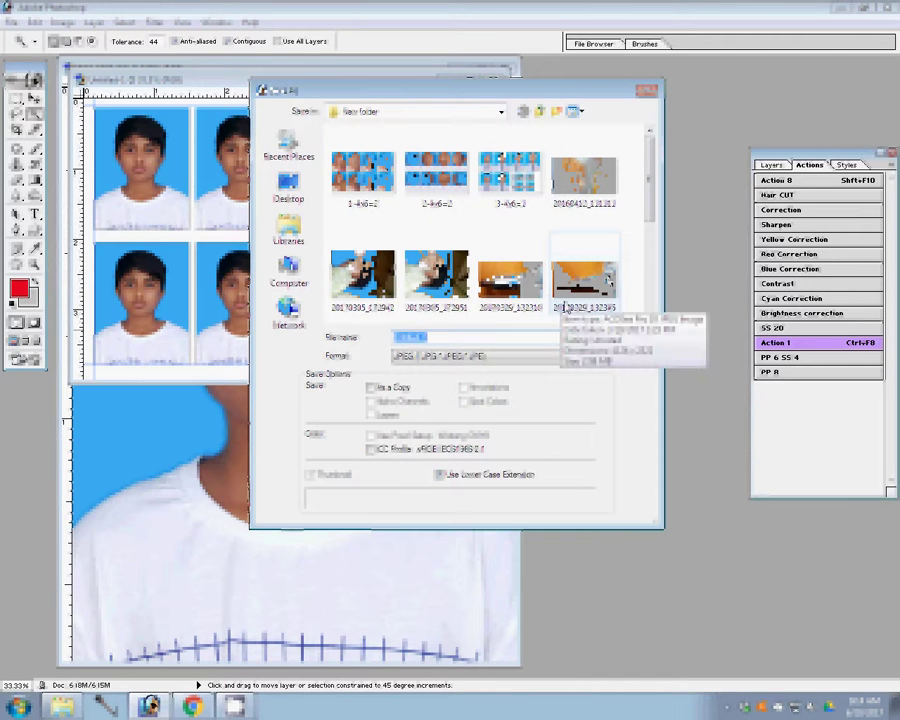
Save the sheet as maximum-quality JPEG '4-4x6=' and close it
type("4-4x")
type("6=1")
key("Return")
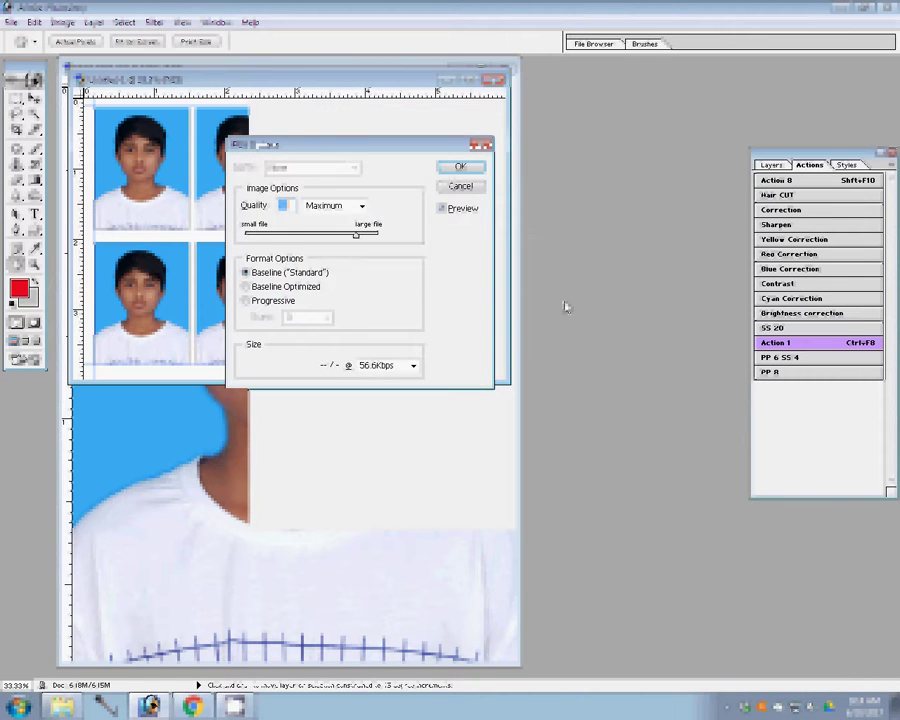
key("Return")
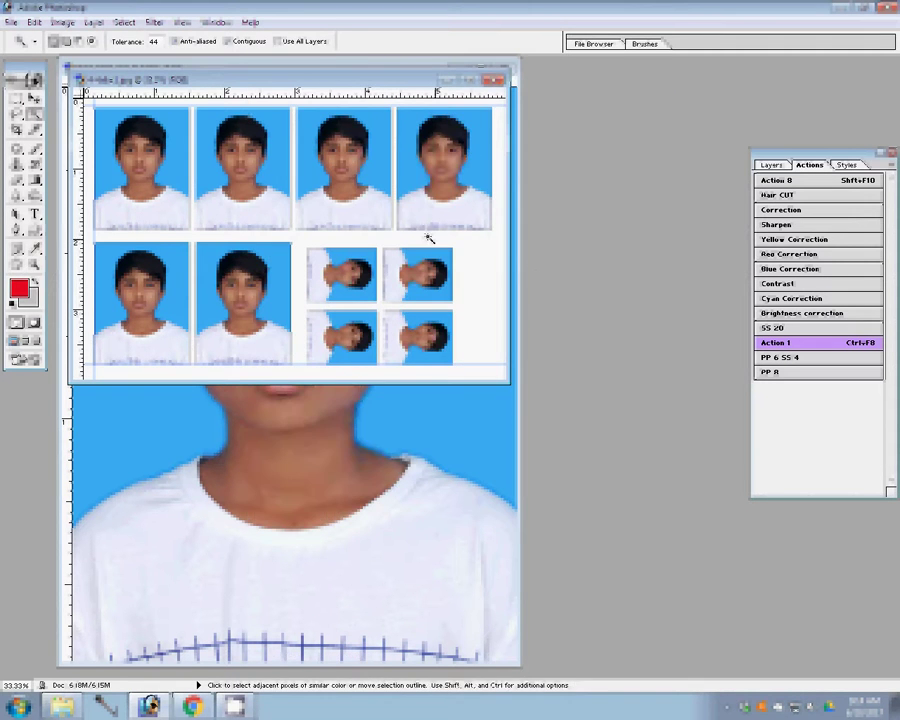
key("v")
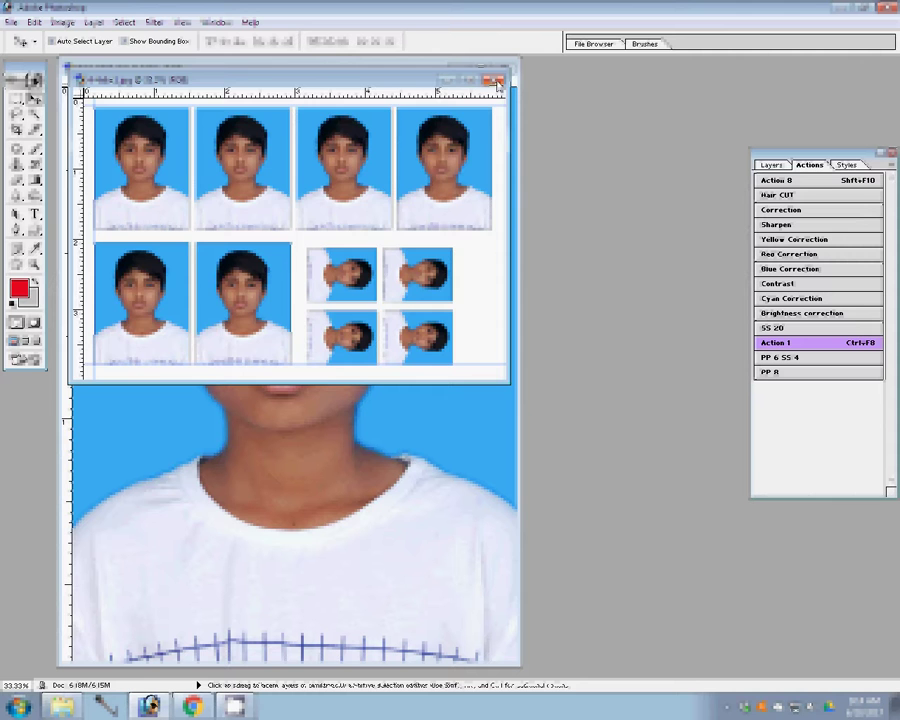
left_click(498, 83)
Create a new blank document from a preset page size
key("ctrl+n")
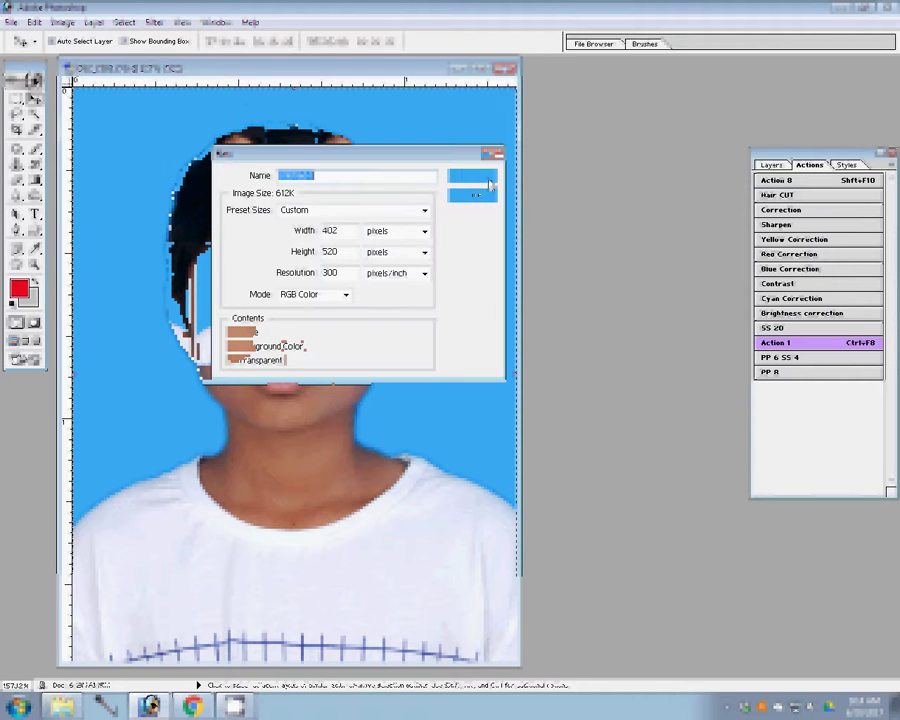
left_click(425, 210)
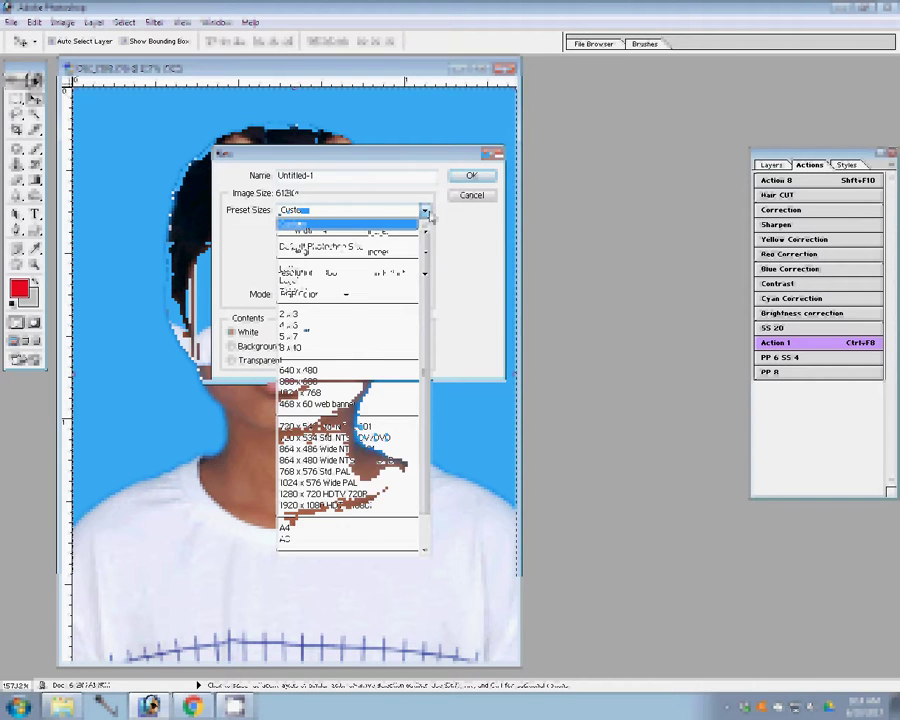
key("Return")
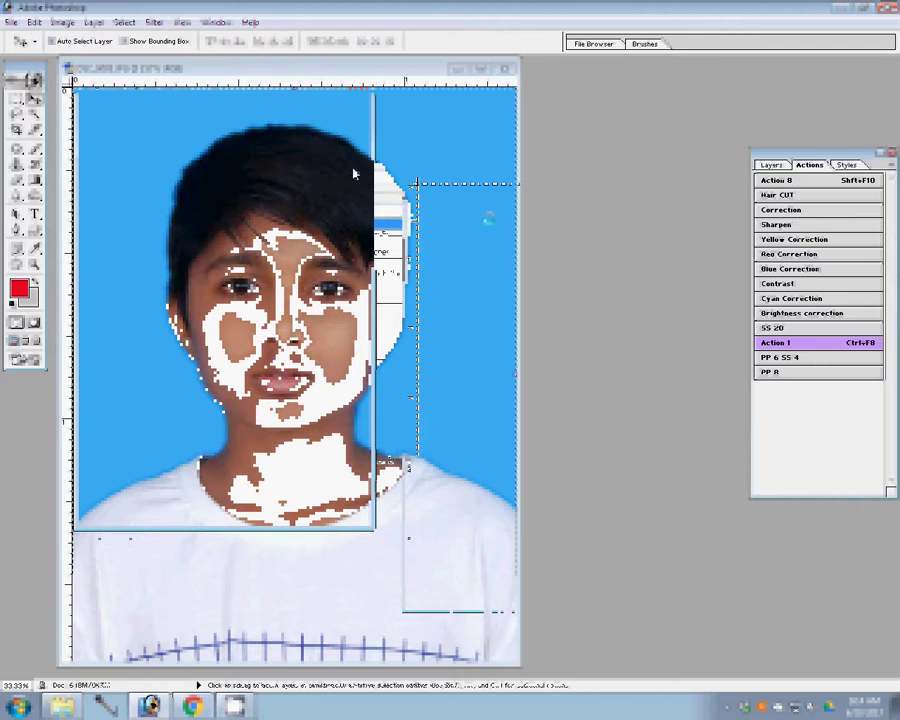
Copy the boy's photo into the new document and scale it to nearly fill the page
left_click_drag(353, 174, 572, 380)
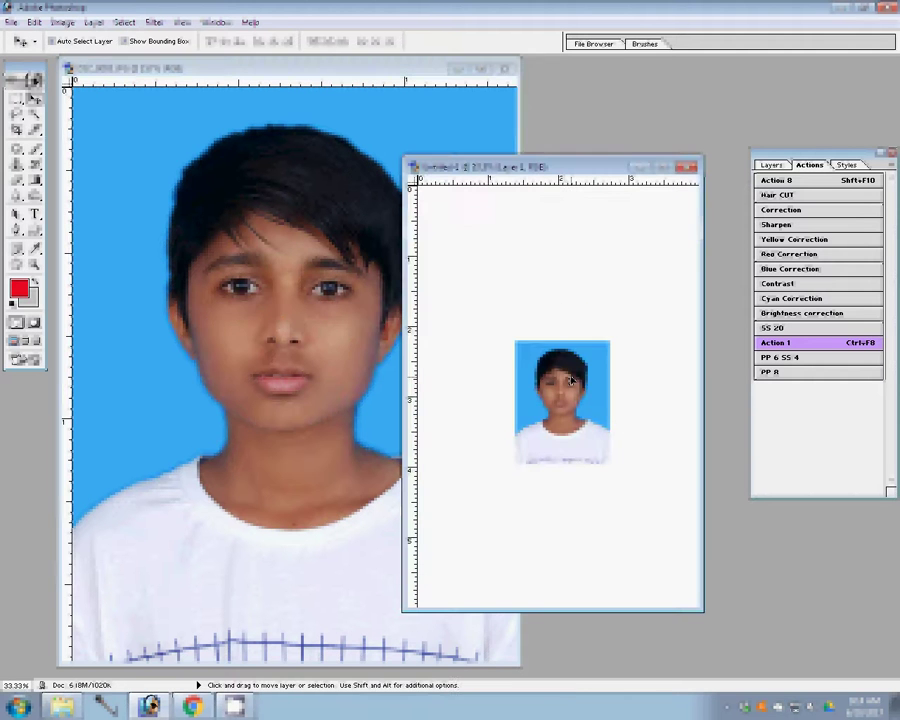
key("ctrl+t")
mouse_move(612, 340)
left_mouse_down()
mouse_move(680, 212)
mouse_move(692, 228)
left_mouse_up()
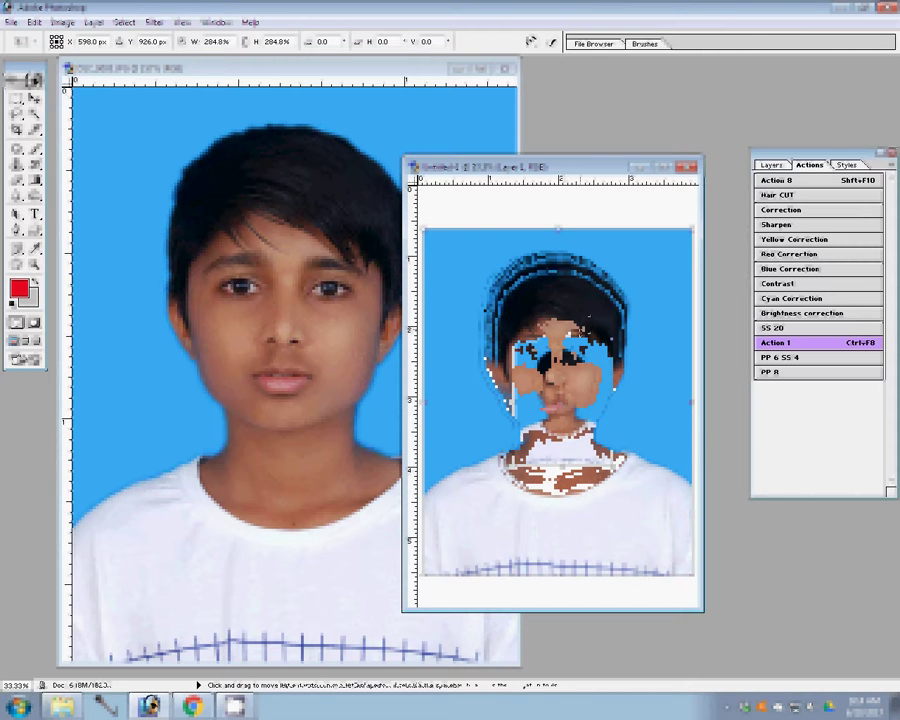
key("Return")
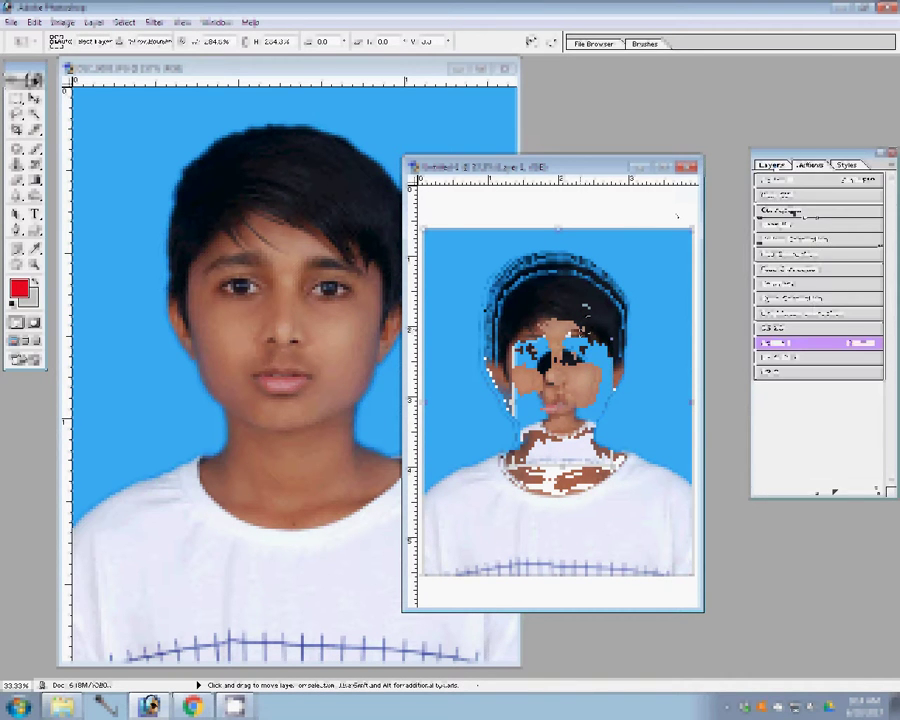
Add a dark navy #012F4B solid colour fill layer behind the photo
left_click(835, 492)
left_click(803, 265)
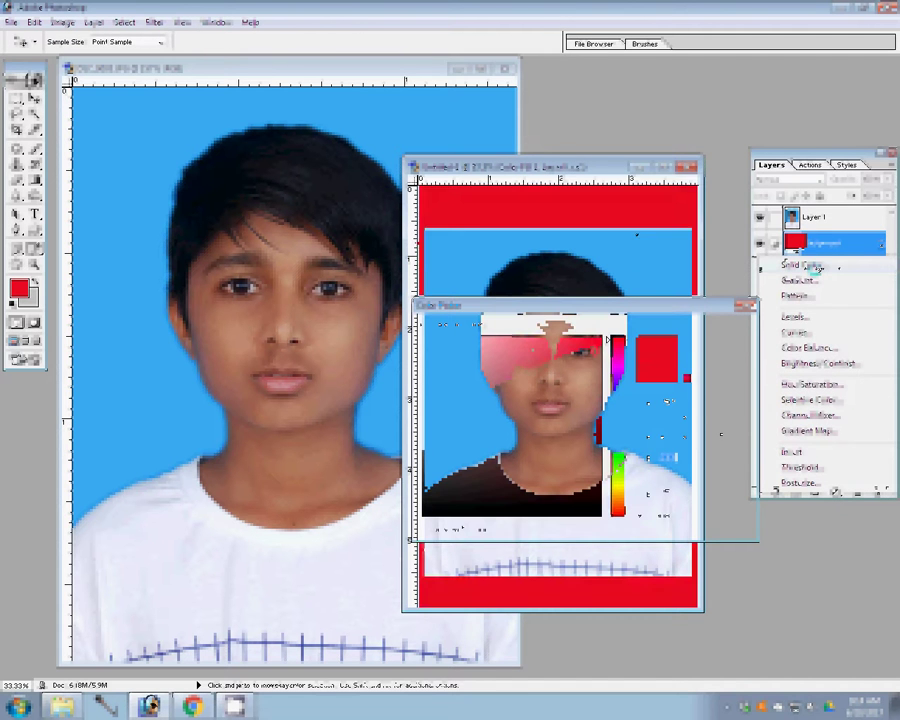
left_click(637, 234)
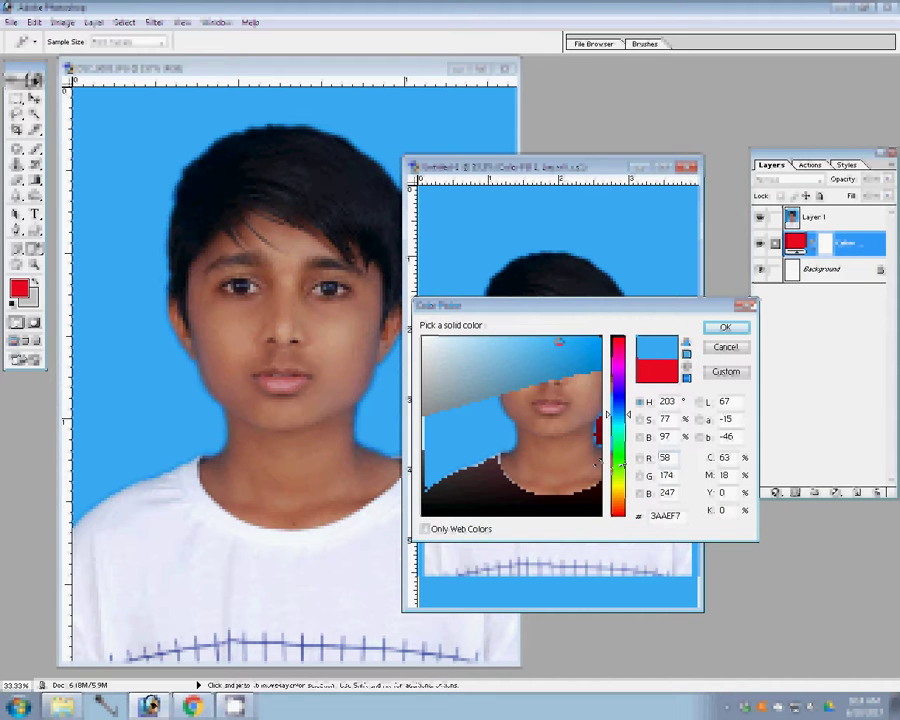
left_click(597, 463)
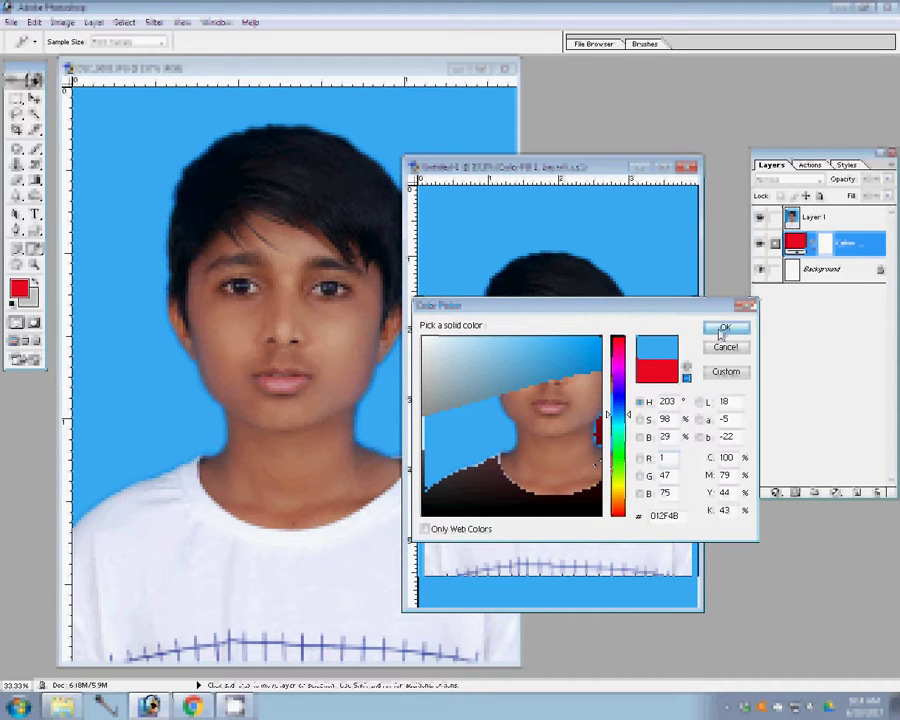
left_click(720, 333)
left_click(815, 216)
left_click(775, 493)
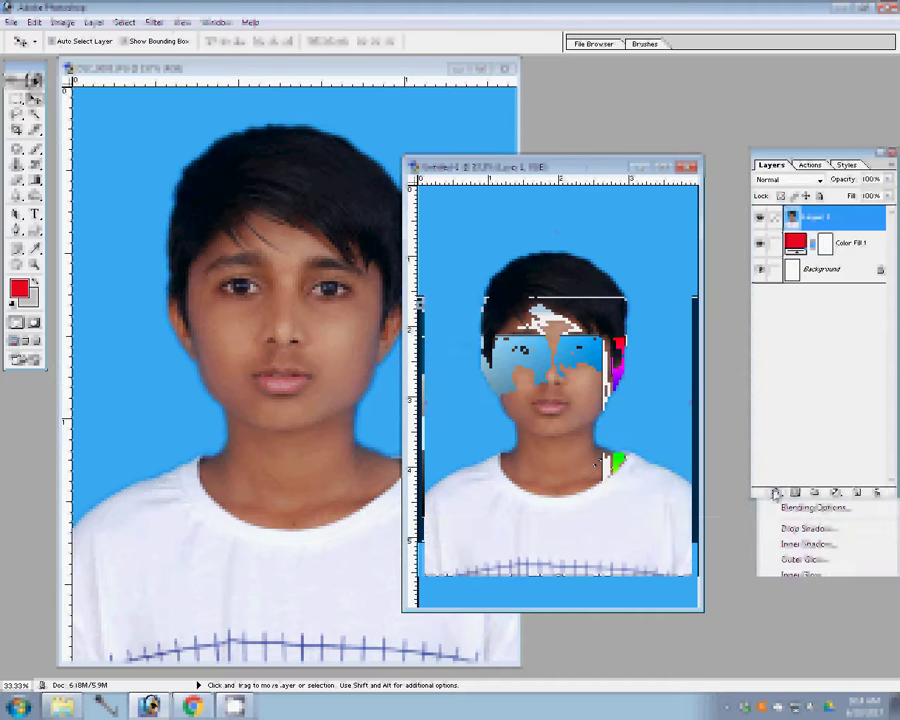
Give the photo a thin red outside stroke and flatten the image
left_click(600, 388)
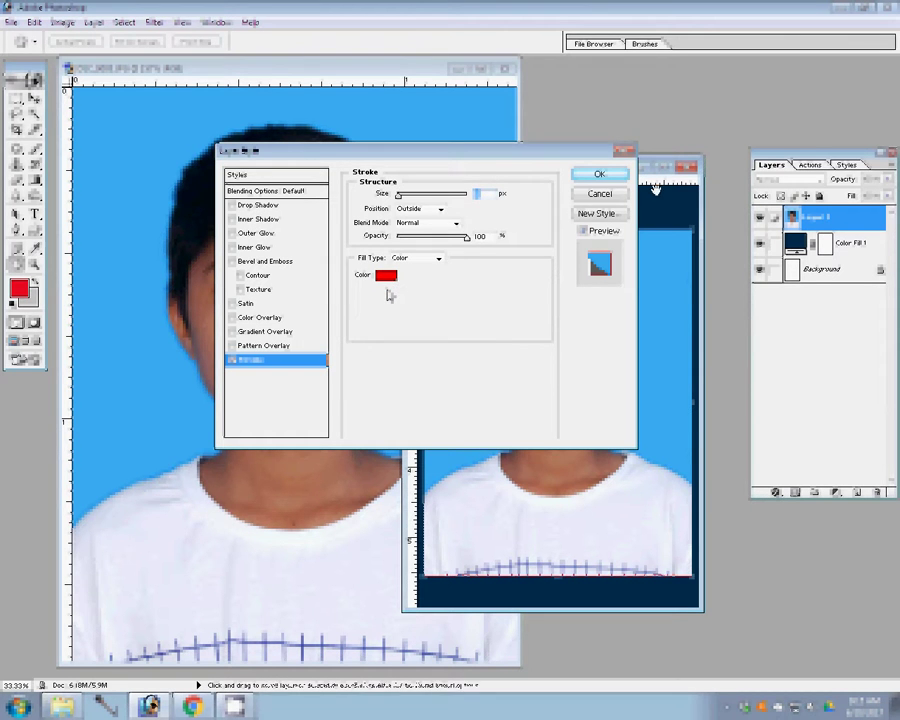
key("Return")
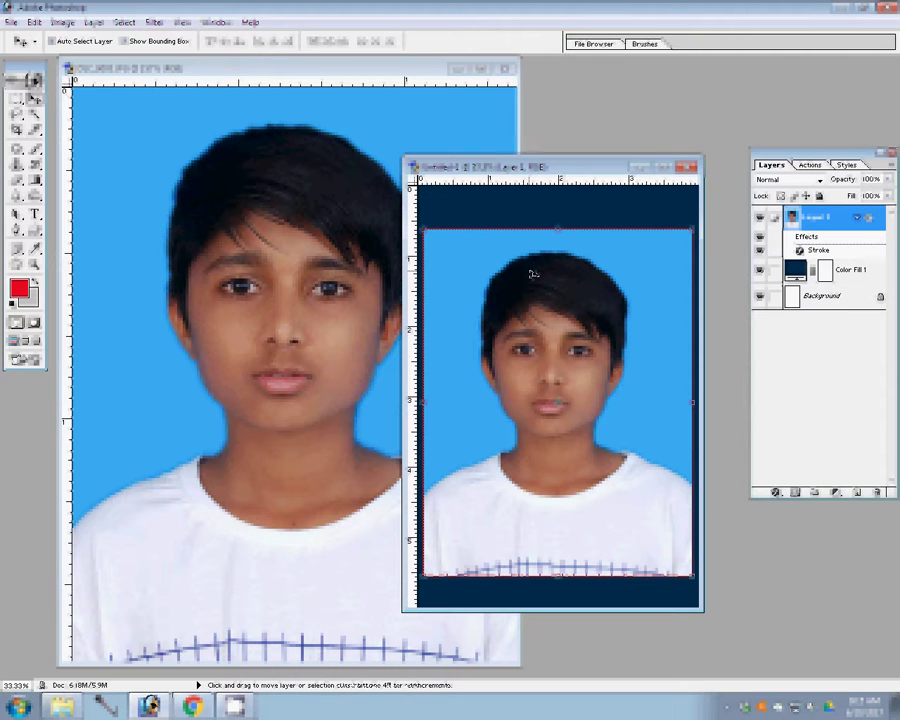
key("ctrl+shift+e")
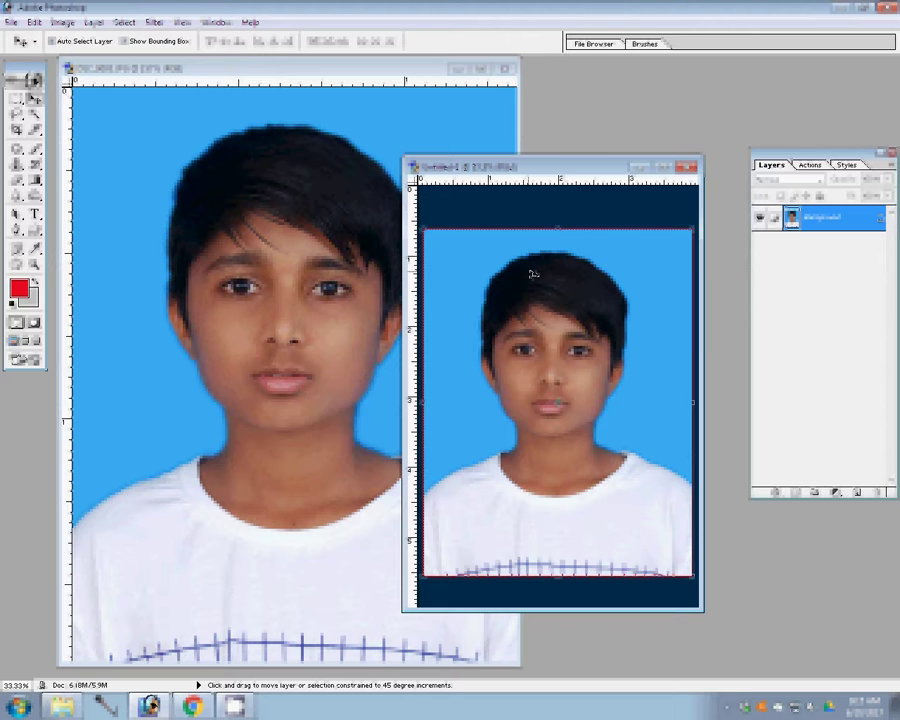
Save the navy-bordered portrait as Maximum-quality JPEG '5-4x6=1', then close its window
key("ctrl+s")
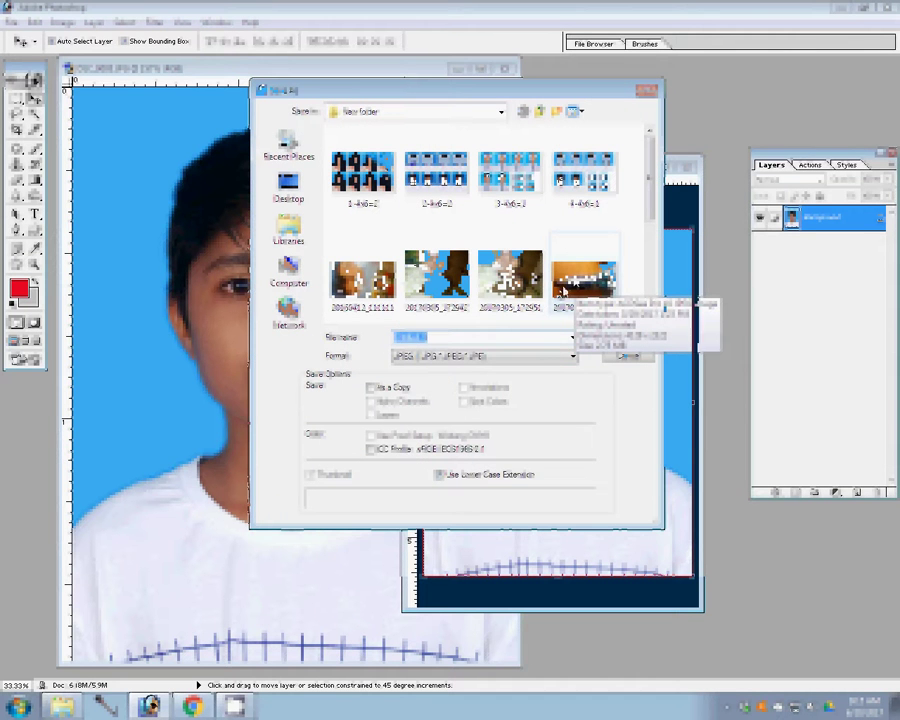
type("55")
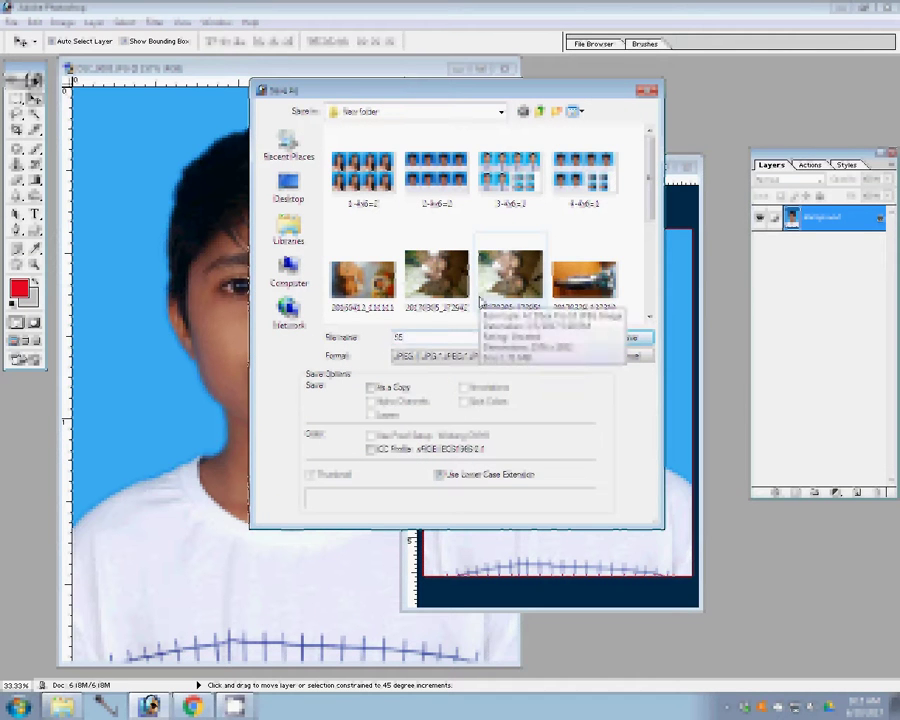
key("BackSpace")
type("-4x")
type("6=1")
key("Return")
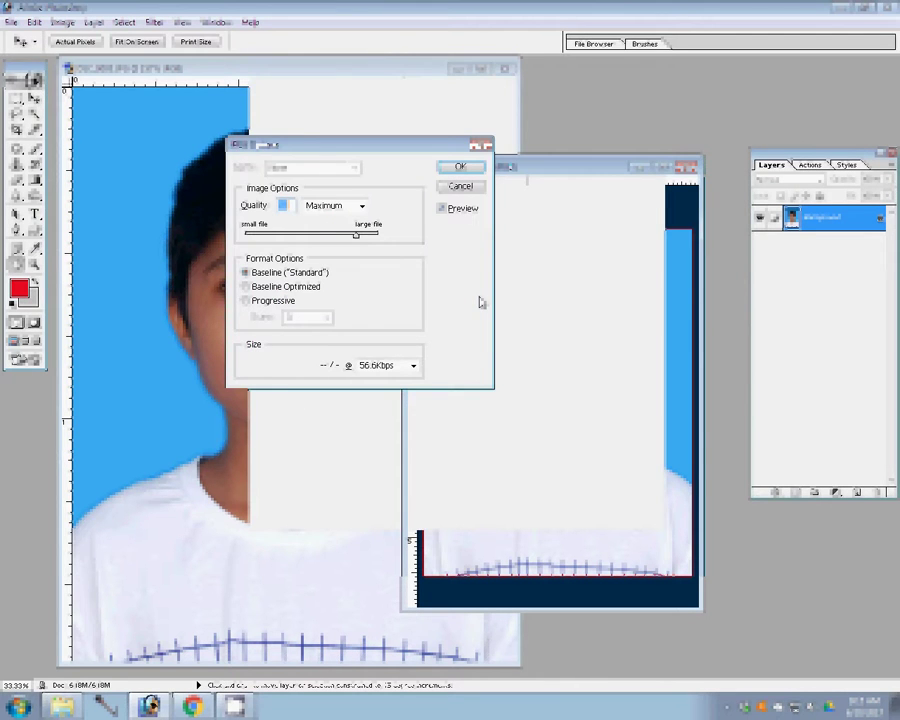
left_click(474, 171)
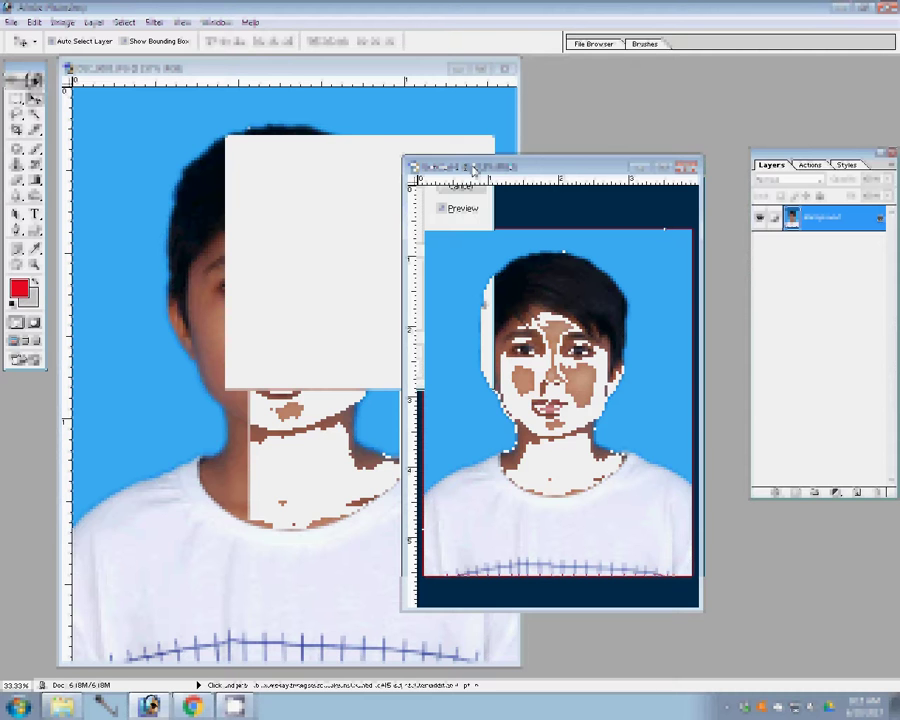
left_click(688, 169)
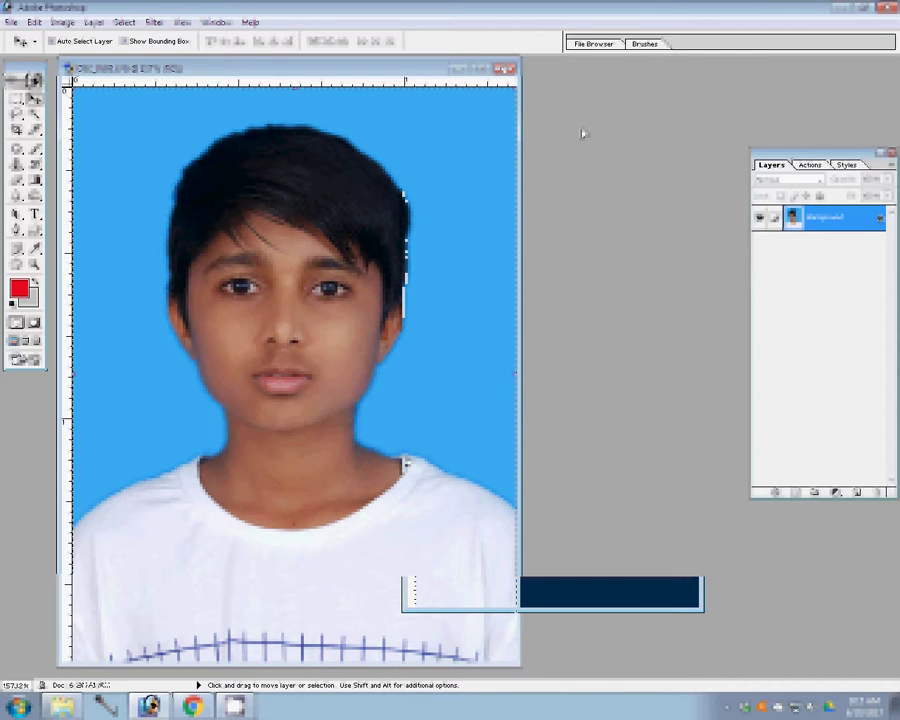